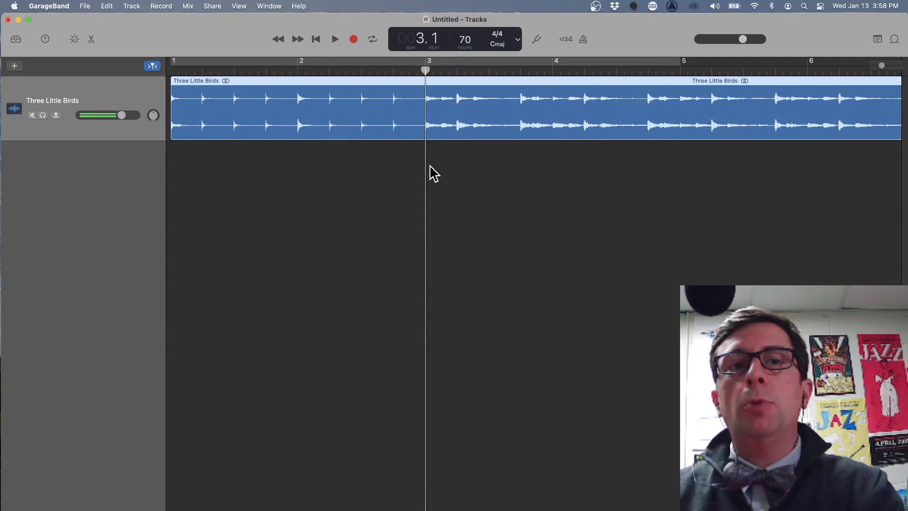
Play the Three Little Birds track from bar 3 and return the playhead to bar 3
{"action": "key", "text": "space"}
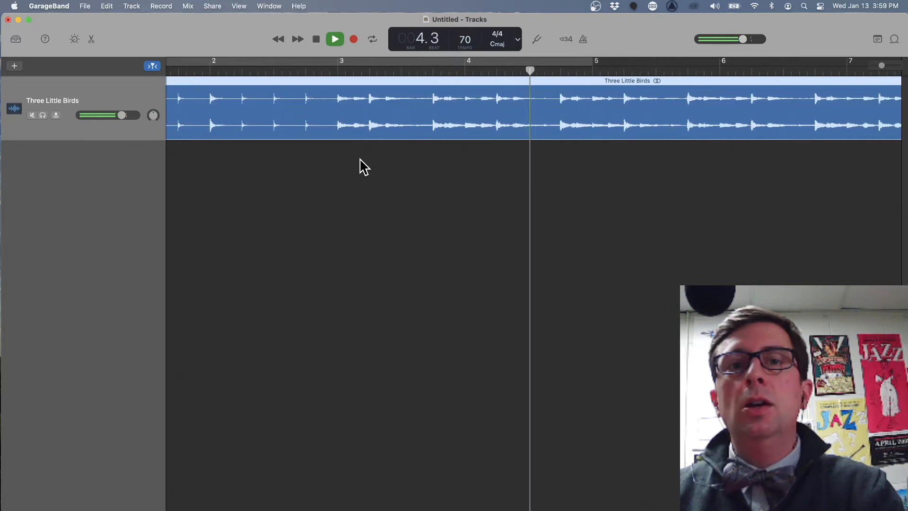
{"action": "key", "text": "space"}
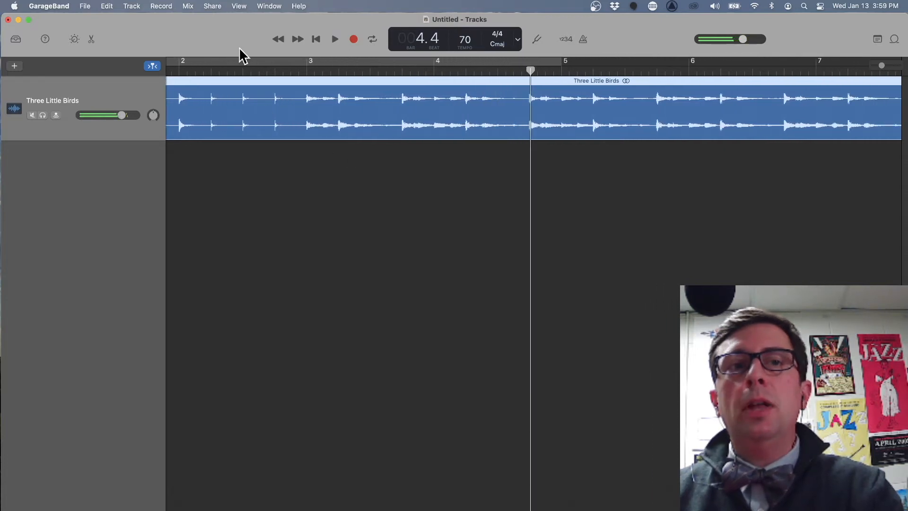
{"action": "left_click", "coordinate": [305, 71]}
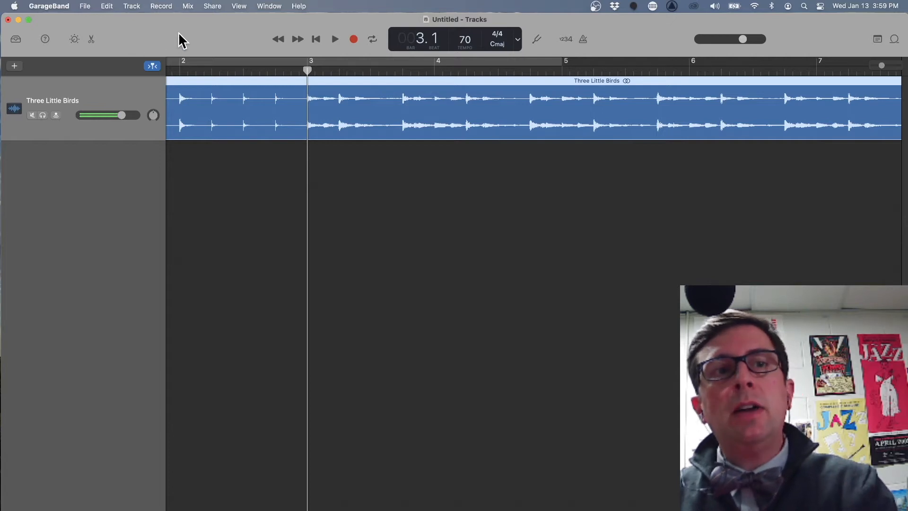
Open the Three Little Birds track in the audio editor, review its Region settings, and enable Flex in the Track settings
{"action": "left_click", "coordinate": [90, 38]}
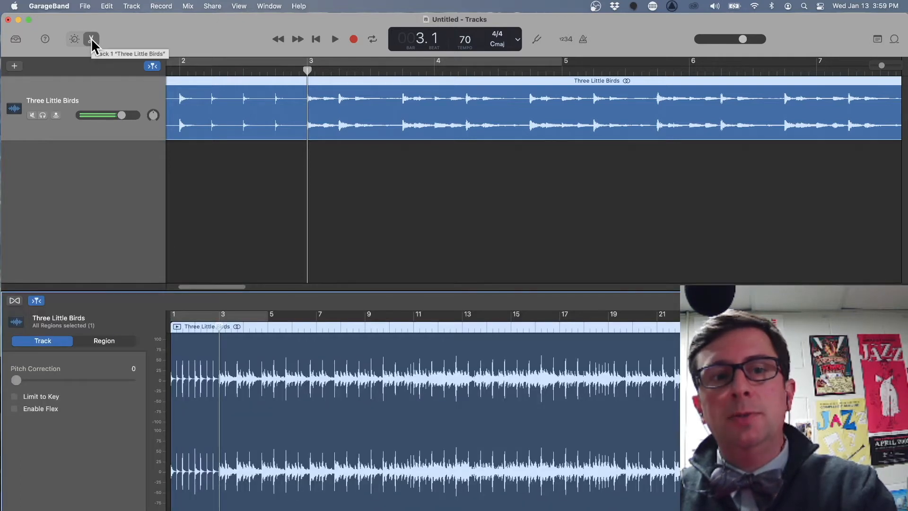
{"action": "left_click", "coordinate": [96, 347]}
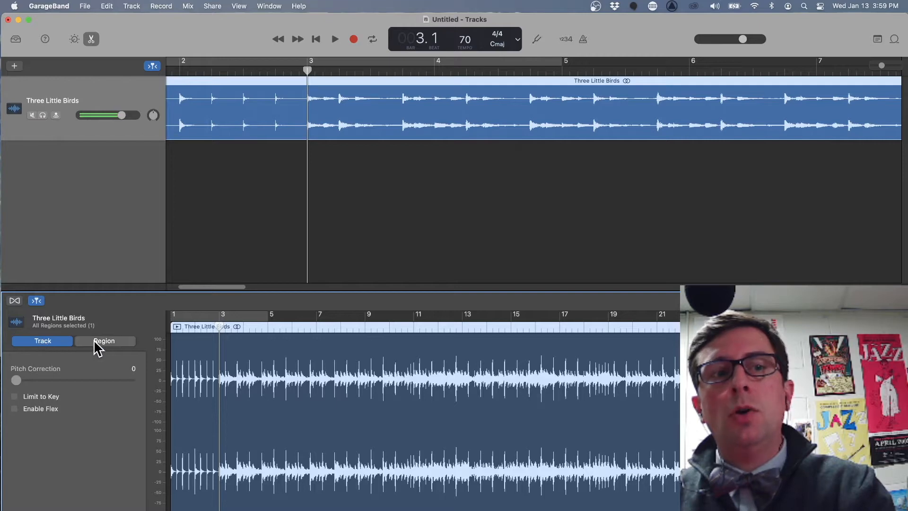
{"action": "left_click", "coordinate": [53, 347]}
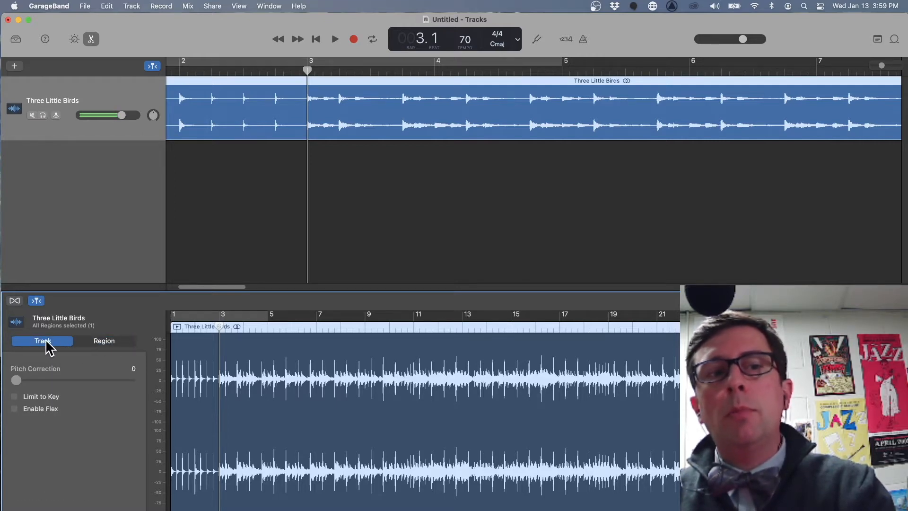
{"action": "left_click", "coordinate": [104, 342]}
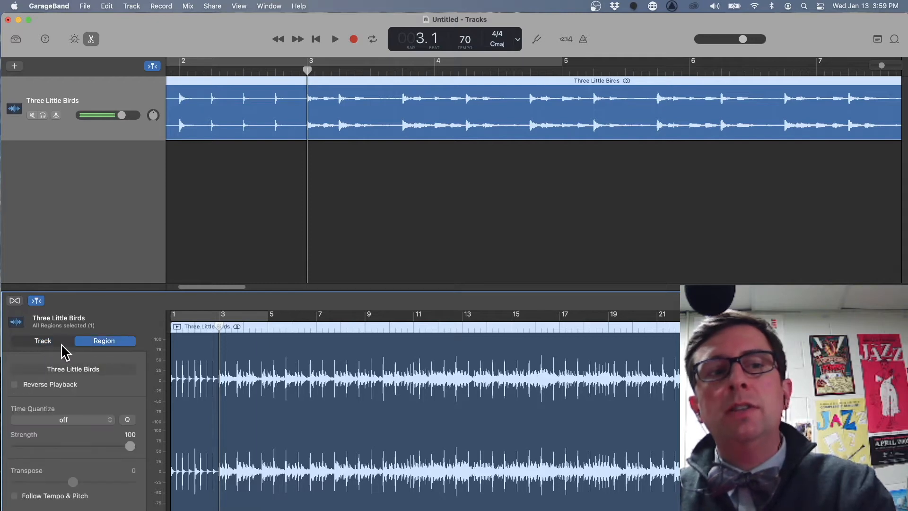
{"action": "left_click", "coordinate": [38, 342]}
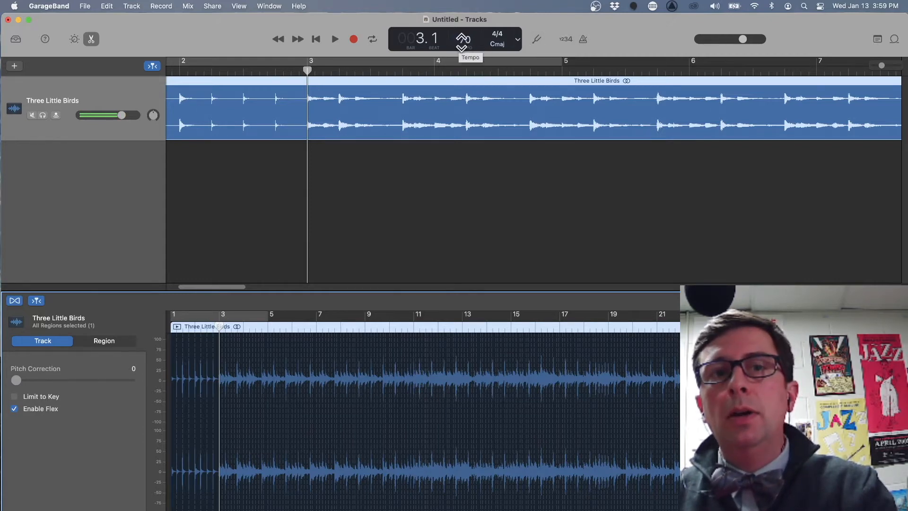
Play the flexed track at its original speed, then set the project tempo to 52 and listen to the slower playback
{"action": "left_click_drag", "start_coordinate": [464, 41], "coordinate": [487, 42]}
{"action": "key", "text": "space"}
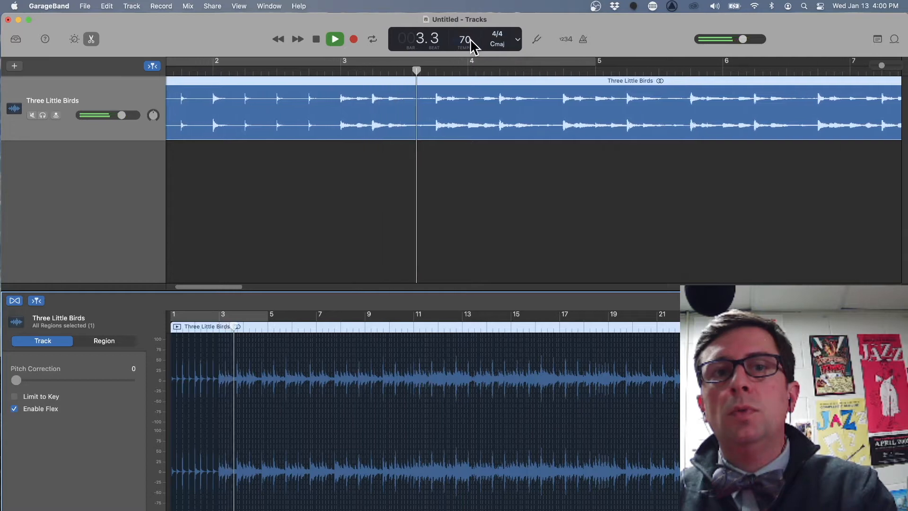
{"action": "key", "text": "space"}
{"action": "left_click_drag", "start_coordinate": [468, 38], "coordinate": [469, 67]}
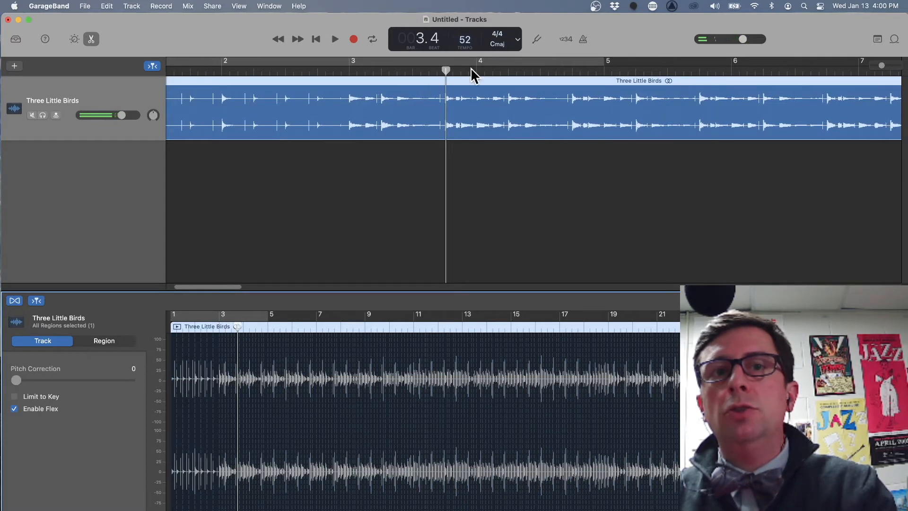
{"action": "key", "text": "space"}
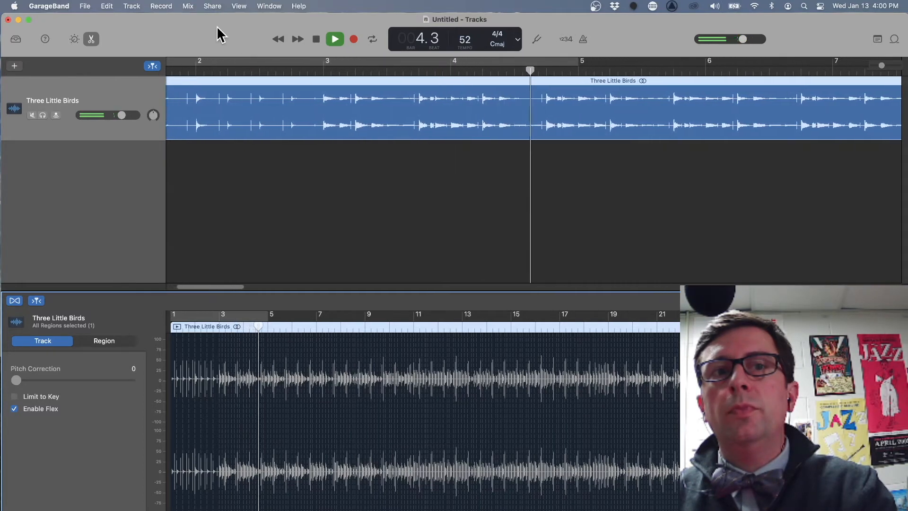
{"action": "key", "text": "space"}
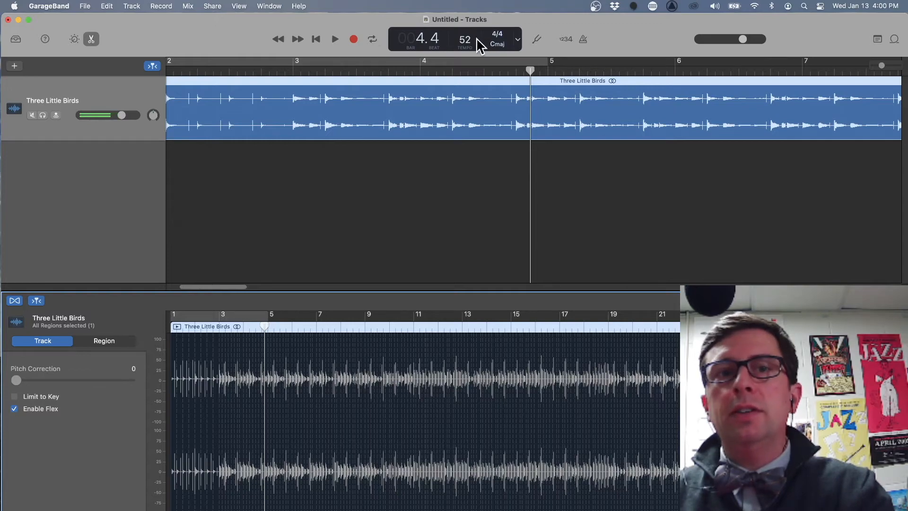
Set the project tempo to 62 and play the track to hear that speed
{"action": "mouse_move", "coordinate": [467, 39]}
{"action": "left_mouse_down"}
{"action": "mouse_move", "coordinate": [467, 50]}
{"action": "mouse_move", "coordinate": [472, 27]}
{"action": "left_mouse_up"}
{"action": "key", "text": "space"}
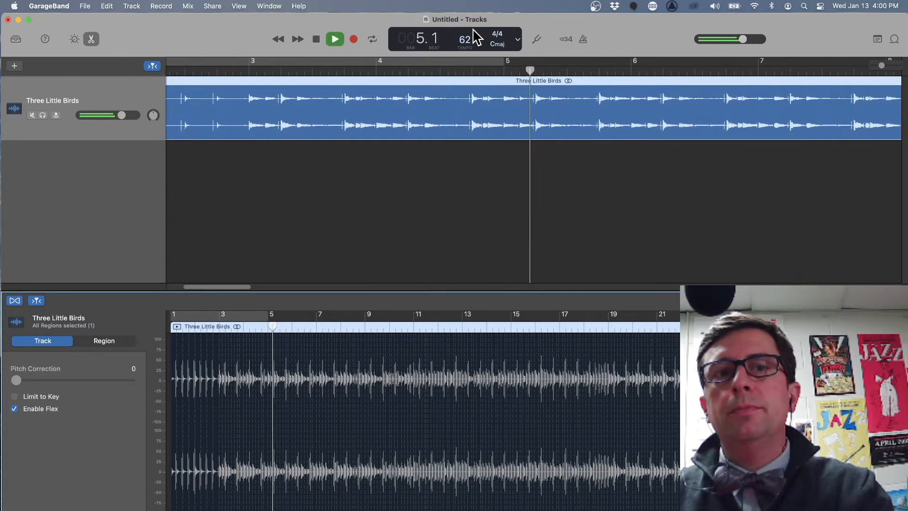
{"action": "key", "text": "space"}
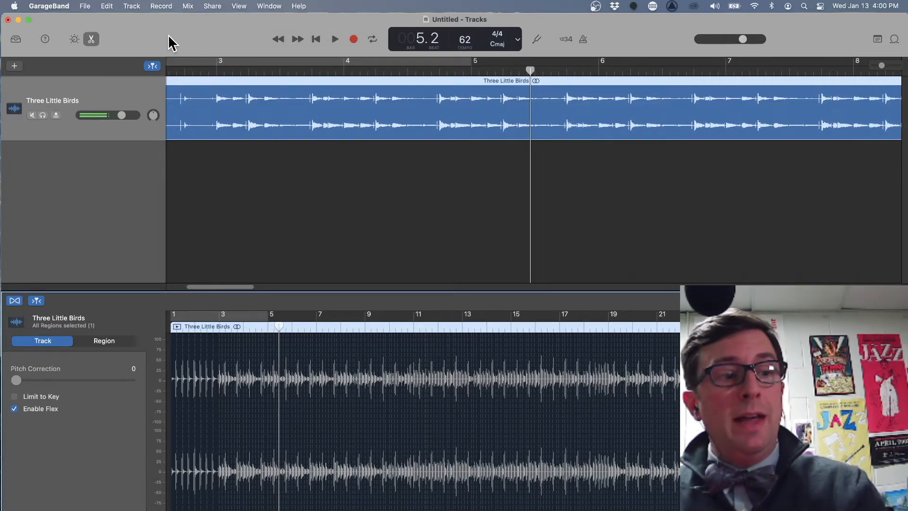
{"action": "left_click", "coordinate": [212, 7]}
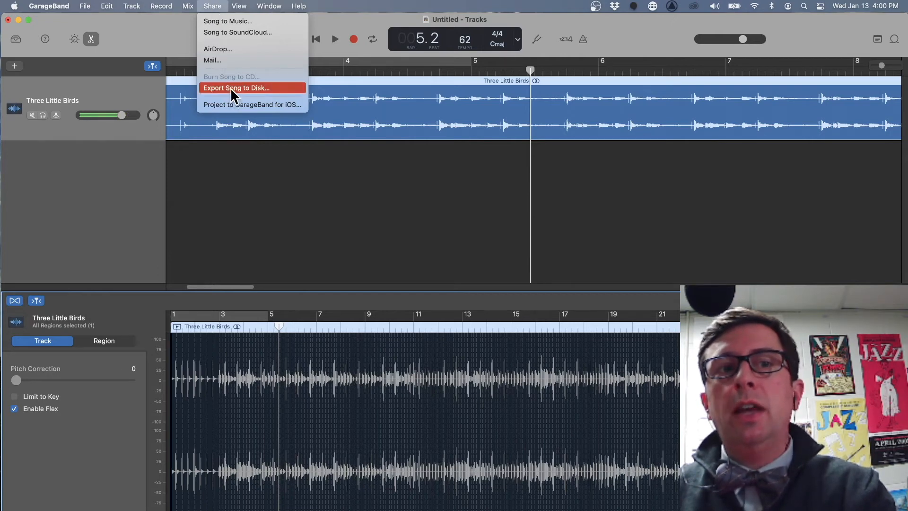
{"action": "left_click", "coordinate": [155, 30]}
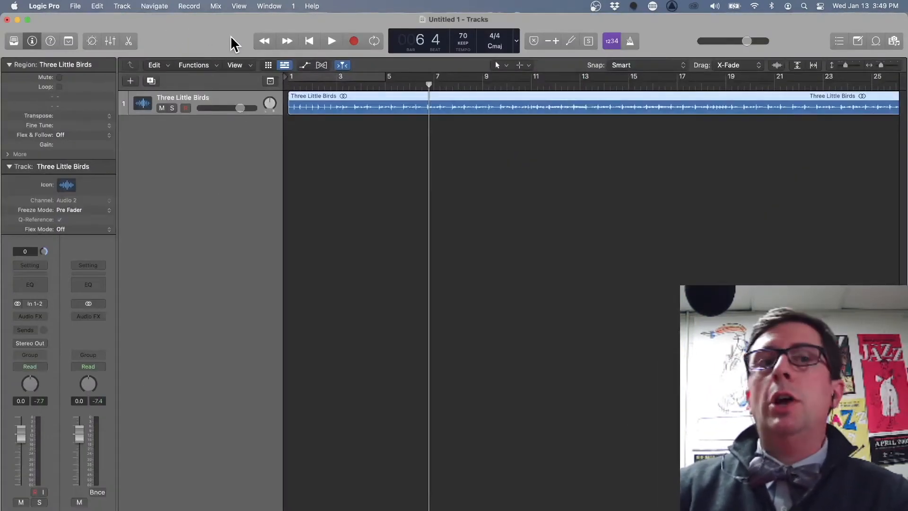
In the Logic Pro project, play the Three Little Birds track briefly from bar 3
{"action": "left_click_drag", "start_coordinate": [421, 89], "coordinate": [337, 87]}
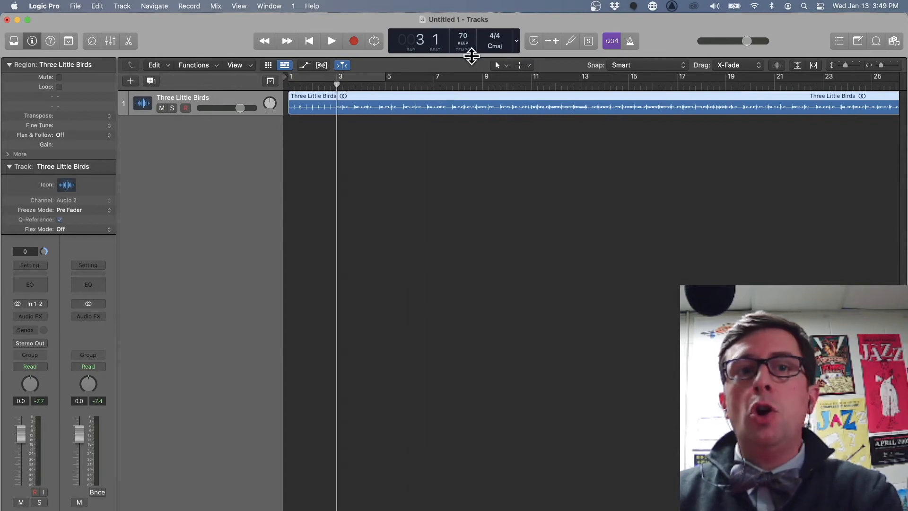
{"action": "key", "text": "space"}
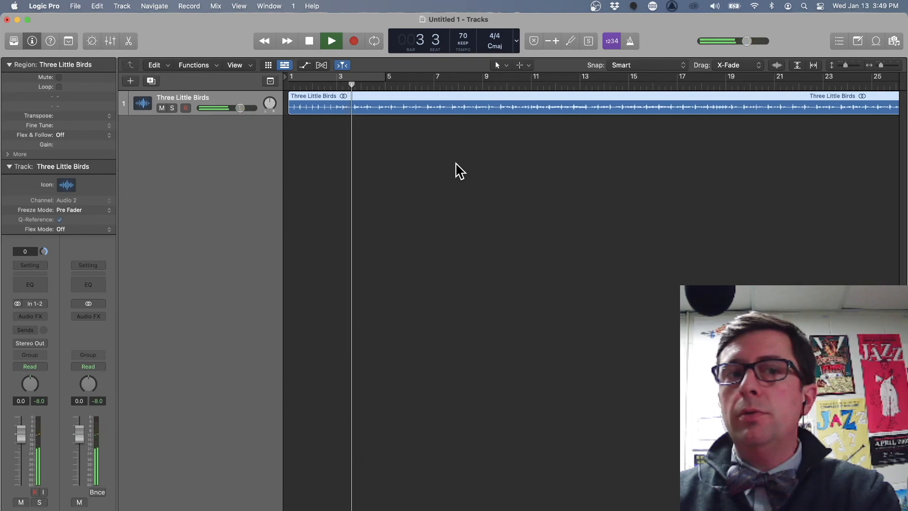
{"action": "key", "text": "space"}
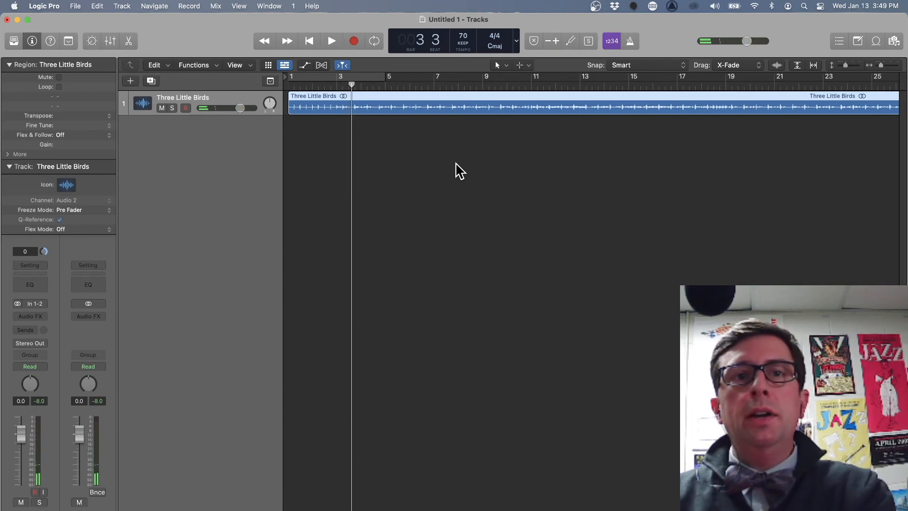
Switch the control bar's LCD display from Beats & Project to the Custom layout
{"action": "left_click", "coordinate": [516, 40]}
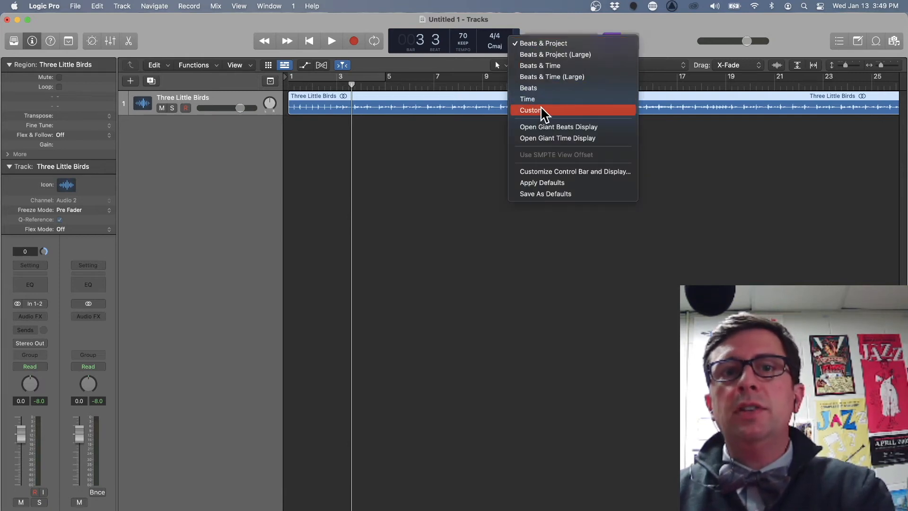
{"action": "left_click", "coordinate": [526, 24]}
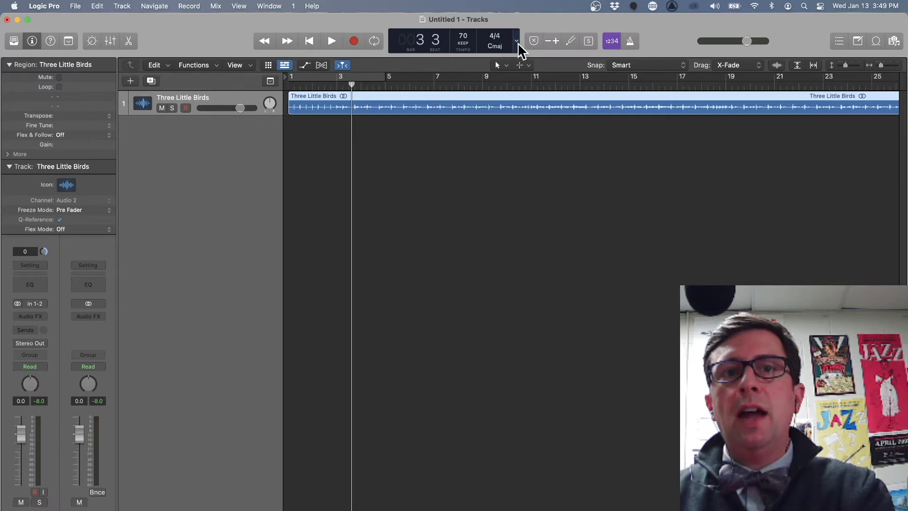
{"action": "left_click", "coordinate": [518, 40]}
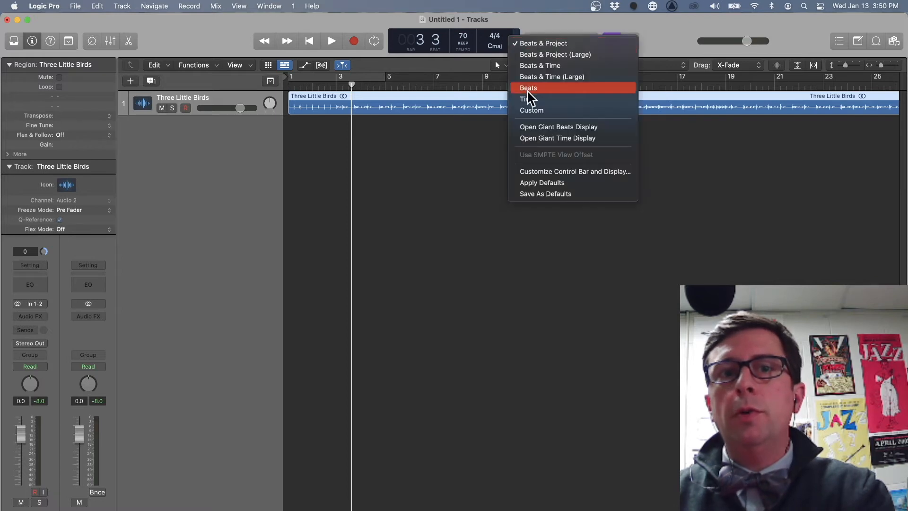
{"action": "left_click", "coordinate": [532, 107]}
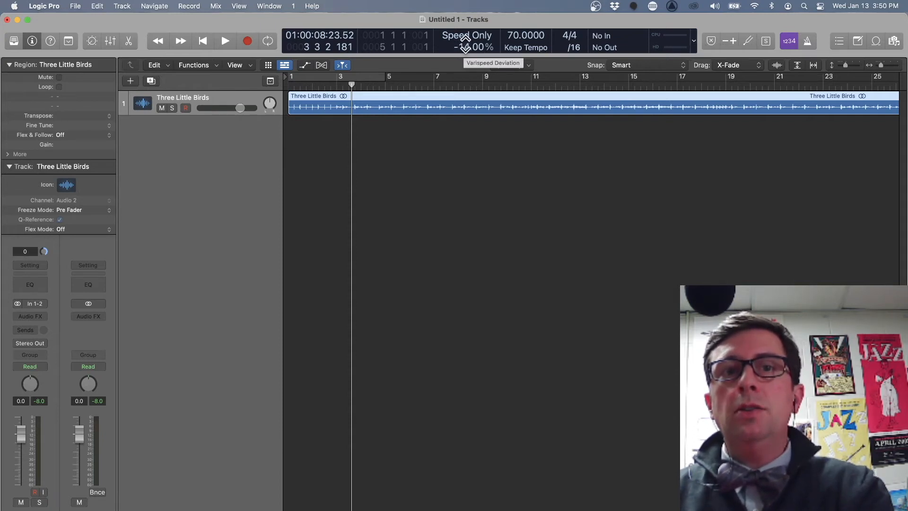
Check in the control bar and display customization that Varispeed is enabled for the Custom LCD
{"action": "left_click", "coordinate": [691, 41]}
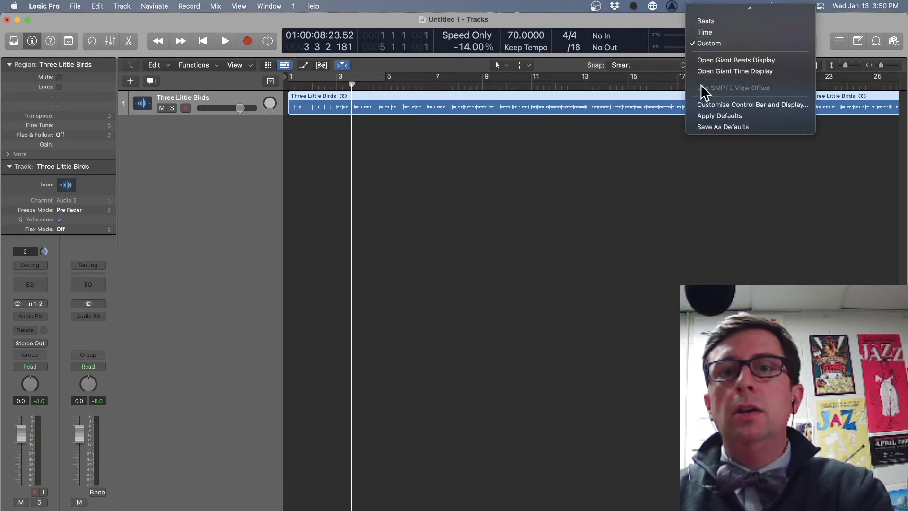
{"action": "left_click", "coordinate": [633, 38]}
{"action": "left_click", "coordinate": [693, 41]}
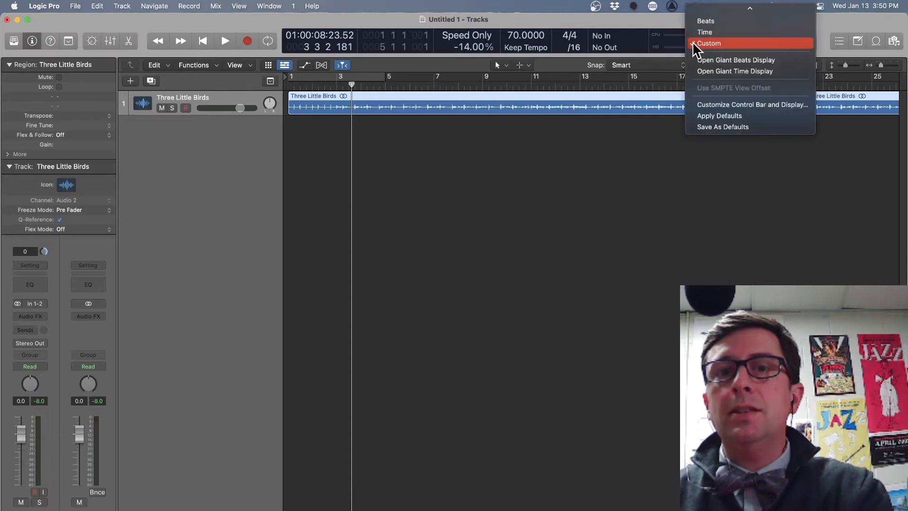
{"action": "left_click", "coordinate": [697, 102]}
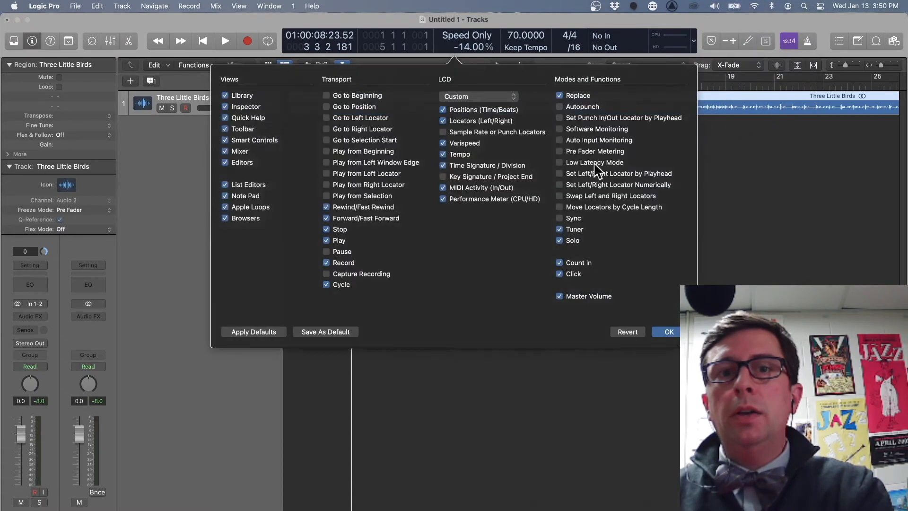
{"action": "left_click", "coordinate": [443, 143]}
{"action": "left_click", "coordinate": [443, 143]}
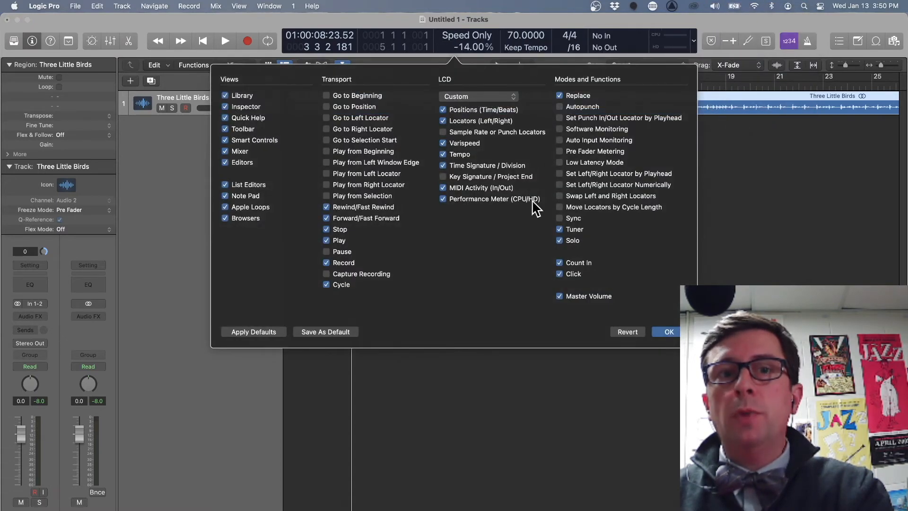
{"action": "left_click", "coordinate": [668, 332]}
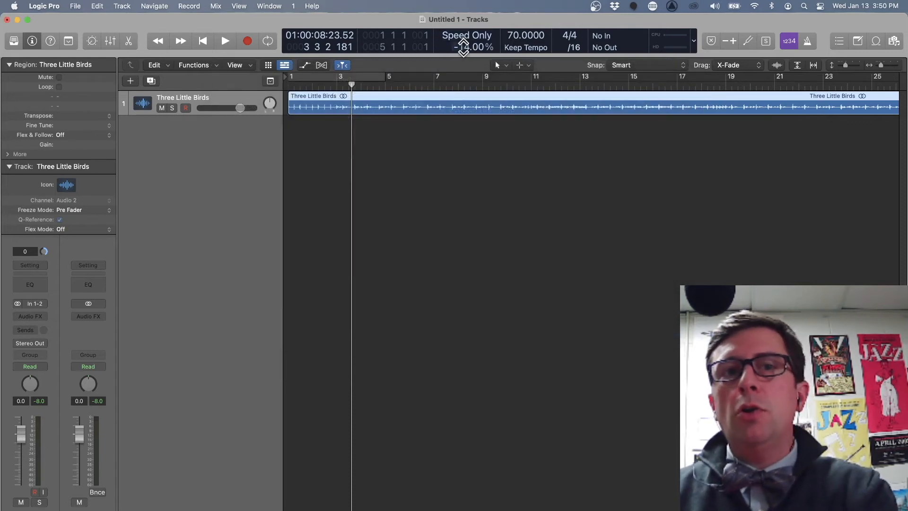
Set the Varispeed deviation to +4.00% in Speed Only mode and compare playback with Varispeed off and on
{"action": "left_click_drag", "start_coordinate": [463, 46], "coordinate": [463, 34]}
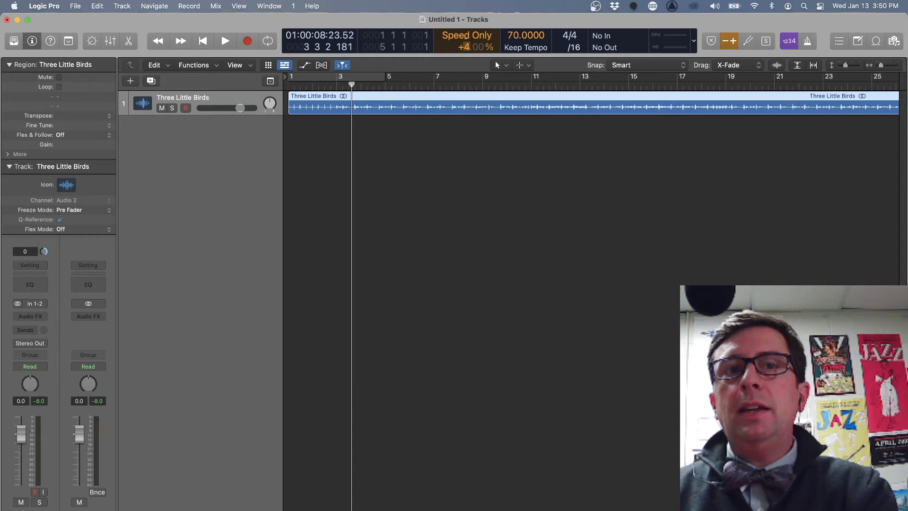
{"action": "left_click", "coordinate": [712, 41]}
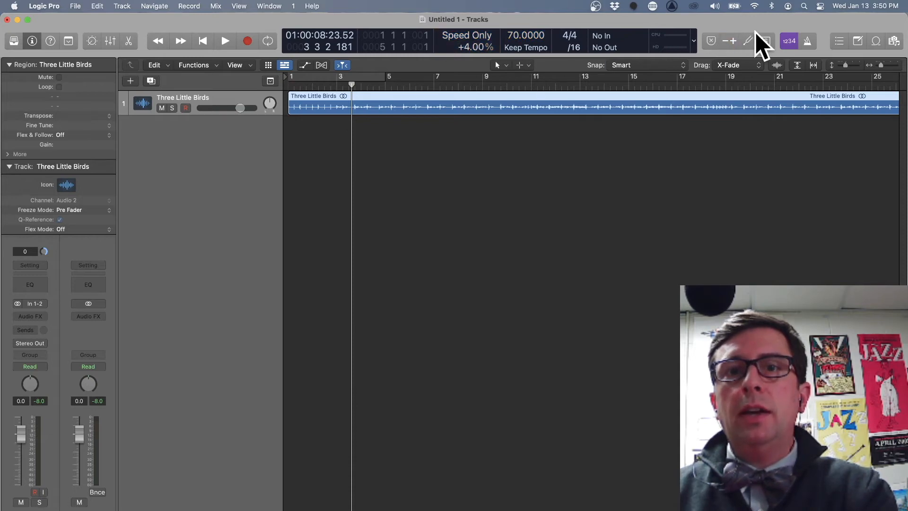
{"action": "left_click", "coordinate": [729, 40]}
{"action": "left_click", "coordinate": [728, 41]}
{"action": "key", "text": "space"}
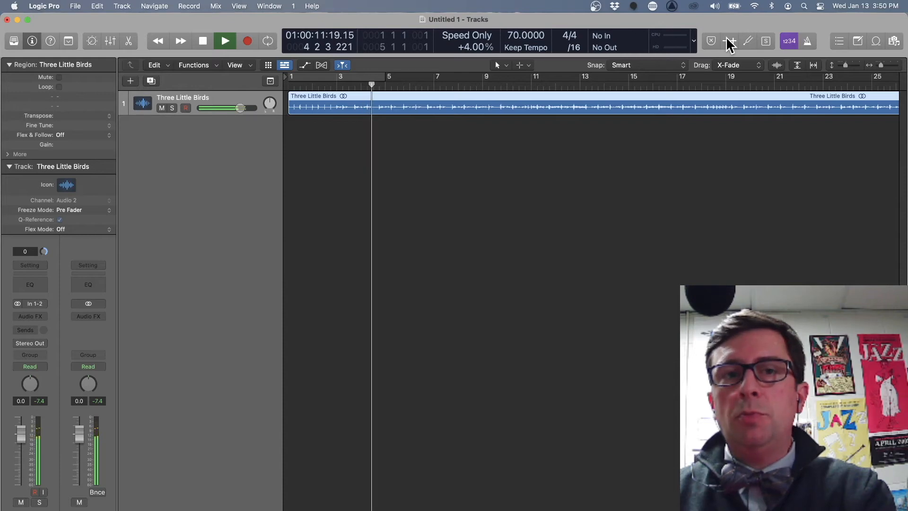
{"action": "left_click", "coordinate": [727, 39]}
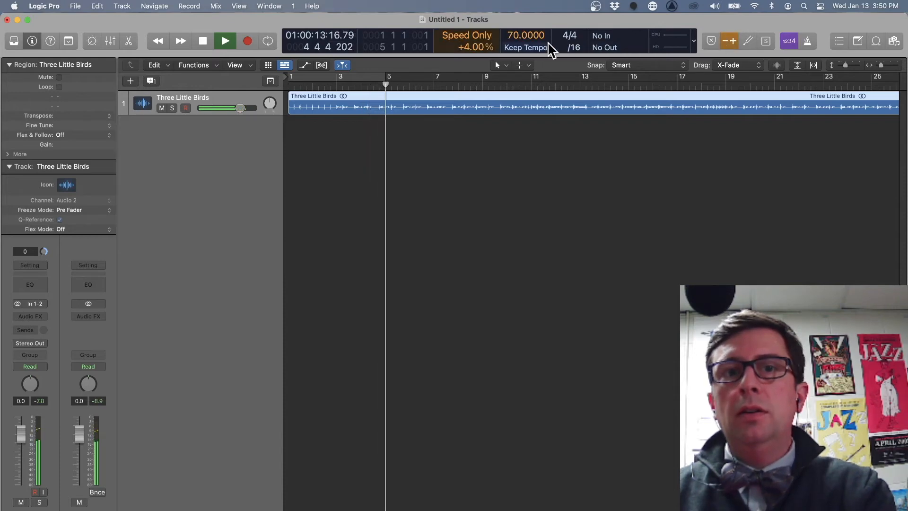
{"action": "key", "text": "space"}
Set the Varispeed deviation to -12.00% and play the track to hear the slower speed
{"action": "left_click_drag", "start_coordinate": [465, 48], "coordinate": [468, 81]}
{"action": "key", "text": "space"}
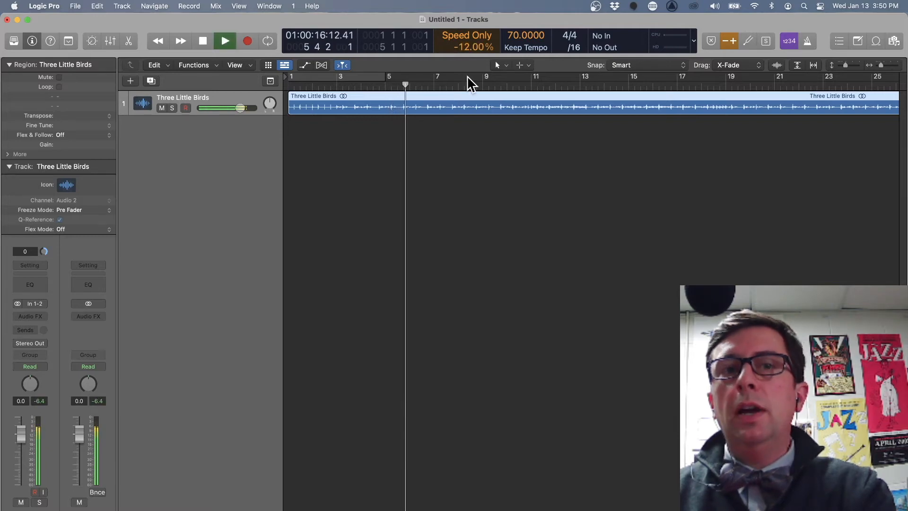
{"action": "key", "text": "space"}
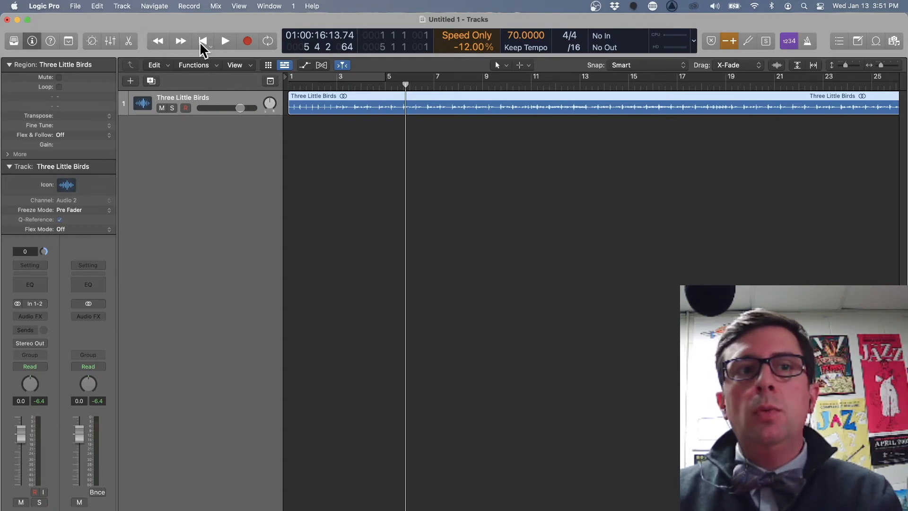
Open the editor for the Three Little Birds region and examine its Track, File and Smart Tempo views
{"action": "left_click", "coordinate": [128, 42]}
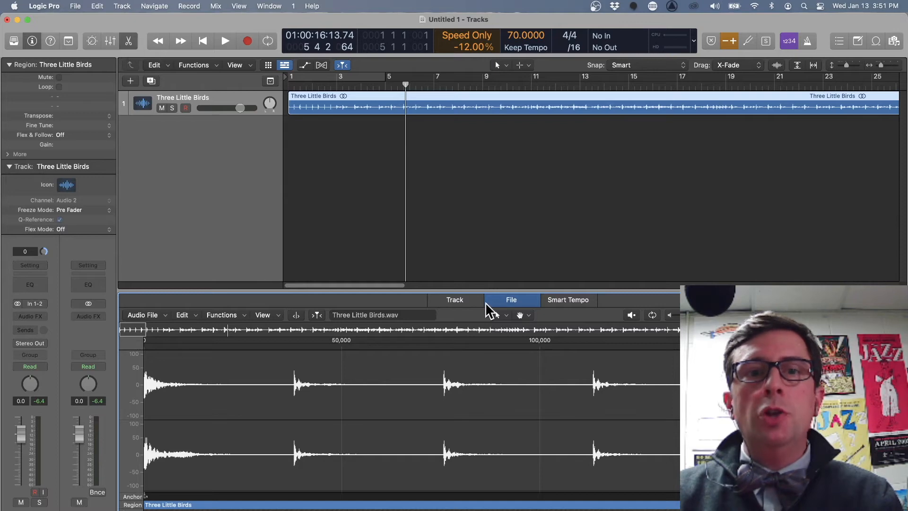
{"action": "left_click", "coordinate": [455, 301]}
{"action": "left_click", "coordinate": [502, 301]}
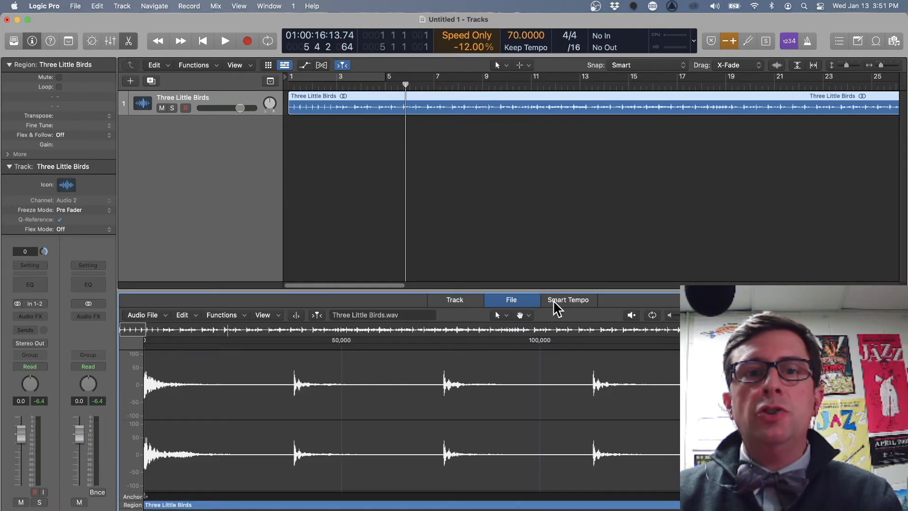
{"action": "left_click", "coordinate": [558, 303]}
{"action": "left_click", "coordinate": [460, 301]}
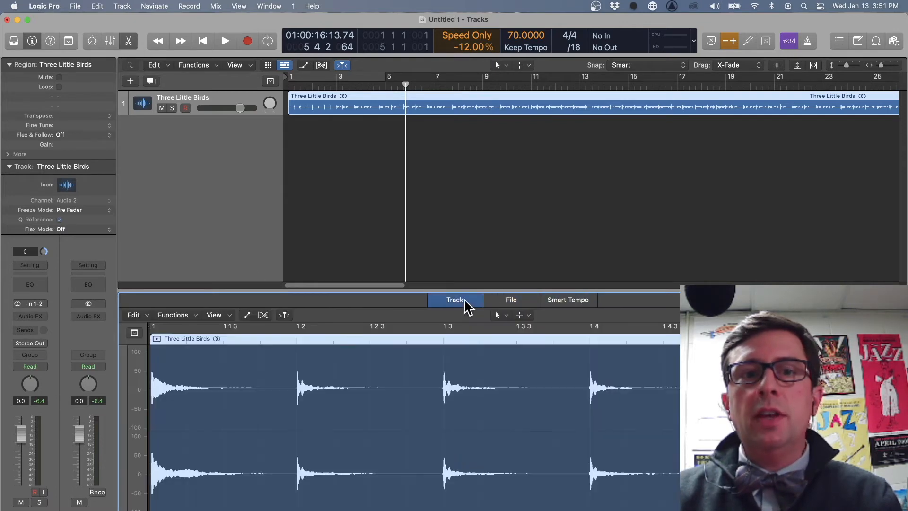
{"action": "left_click", "coordinate": [515, 302]}
{"action": "left_click", "coordinate": [564, 303]}
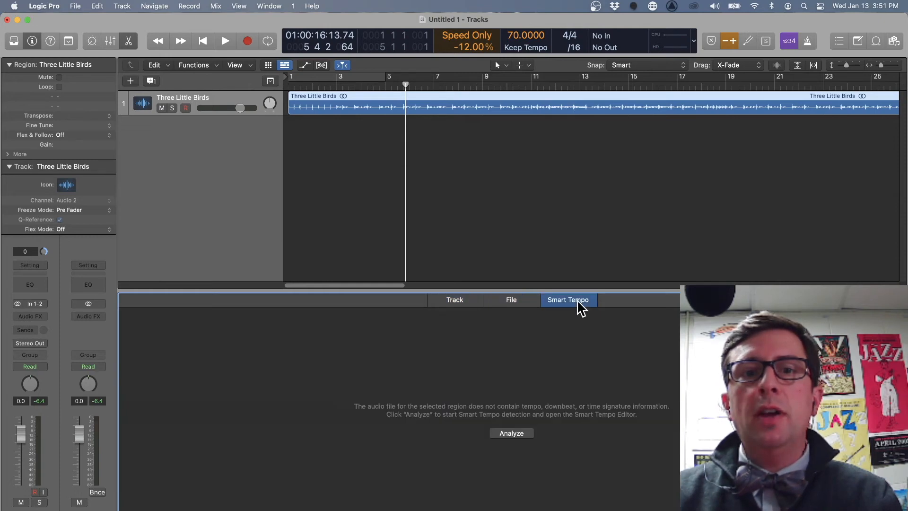
{"action": "left_click", "coordinate": [460, 303]}
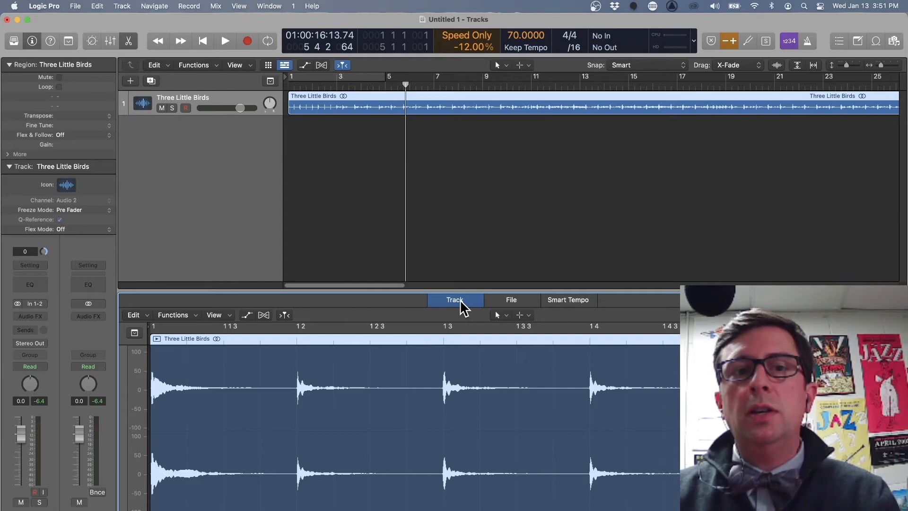
{"action": "left_click", "coordinate": [507, 301]}
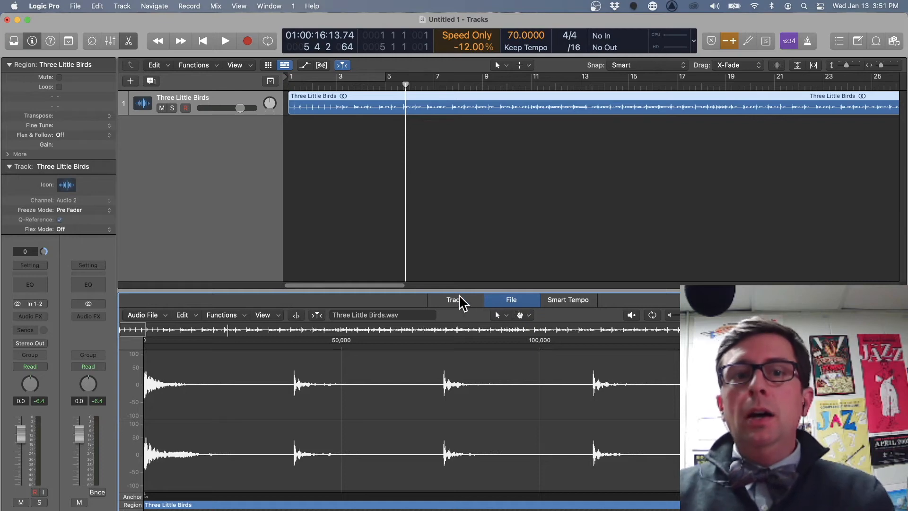
{"action": "left_click", "coordinate": [458, 300]}
{"action": "left_click", "coordinate": [503, 300]}
{"action": "left_click", "coordinate": [543, 301]}
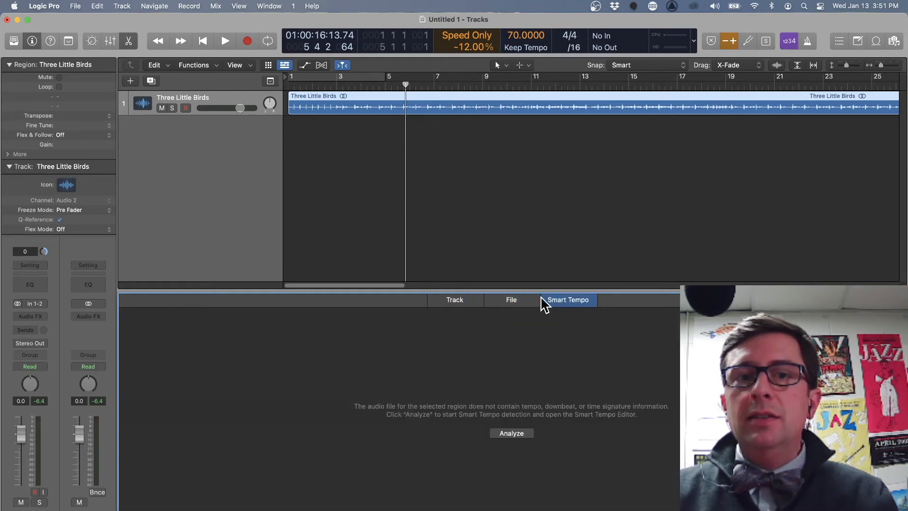
{"action": "left_click", "coordinate": [474, 301]}
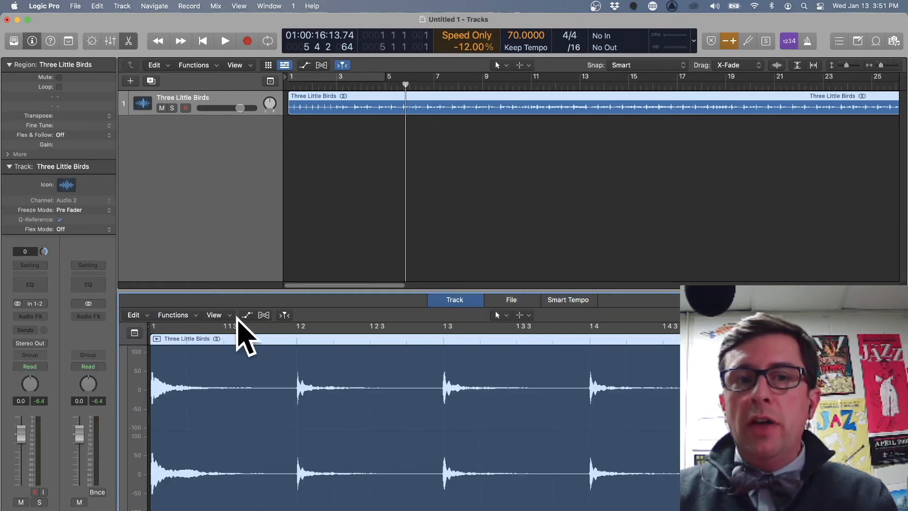
Open the Time and Pitch Machine for Three Little Birds.wav from the audio file editor
{"action": "left_click", "coordinate": [511, 301]}
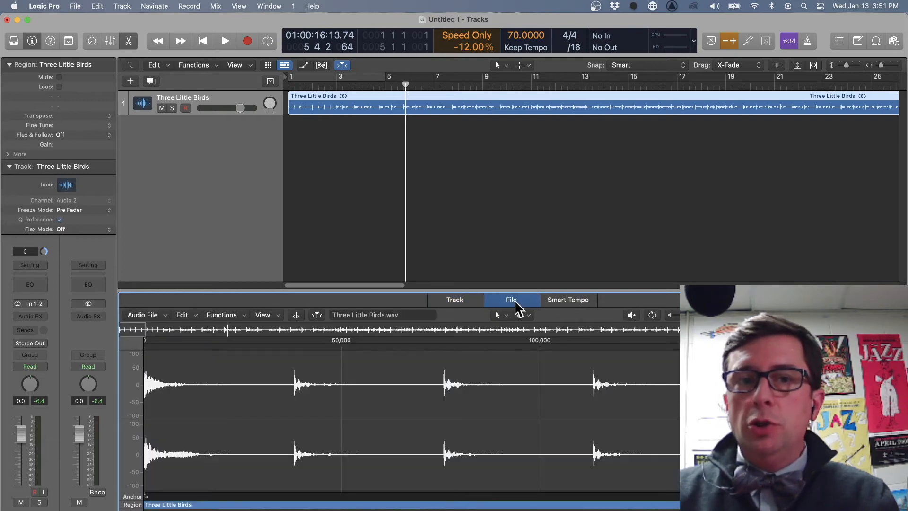
{"action": "left_click", "coordinate": [183, 315]}
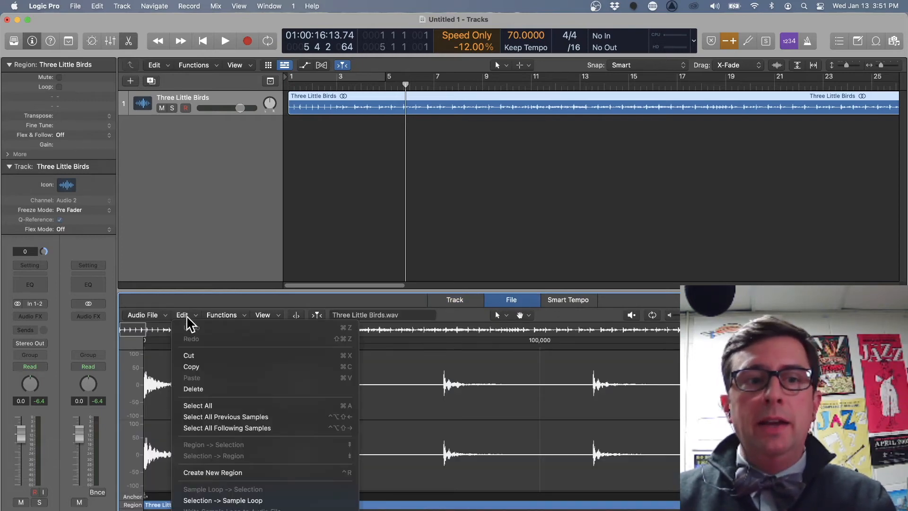
{"action": "left_click", "coordinate": [218, 315]}
{"action": "left_click", "coordinate": [218, 315]}
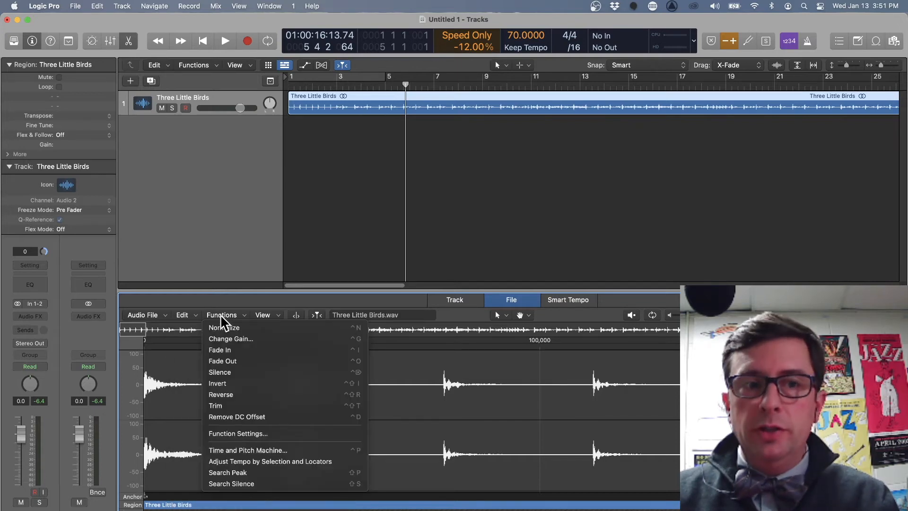
{"action": "left_click", "coordinate": [239, 450]}
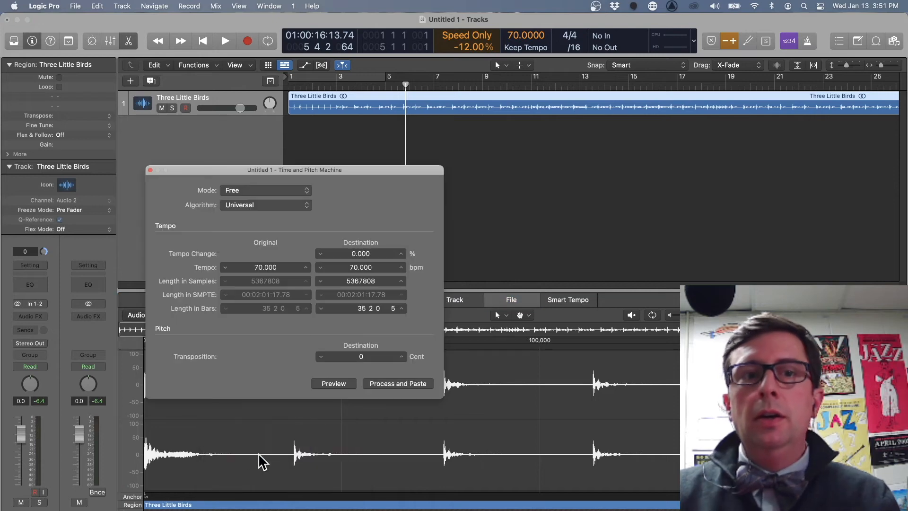
{"action": "left_click_drag", "start_coordinate": [328, 171], "coordinate": [527, 173]}
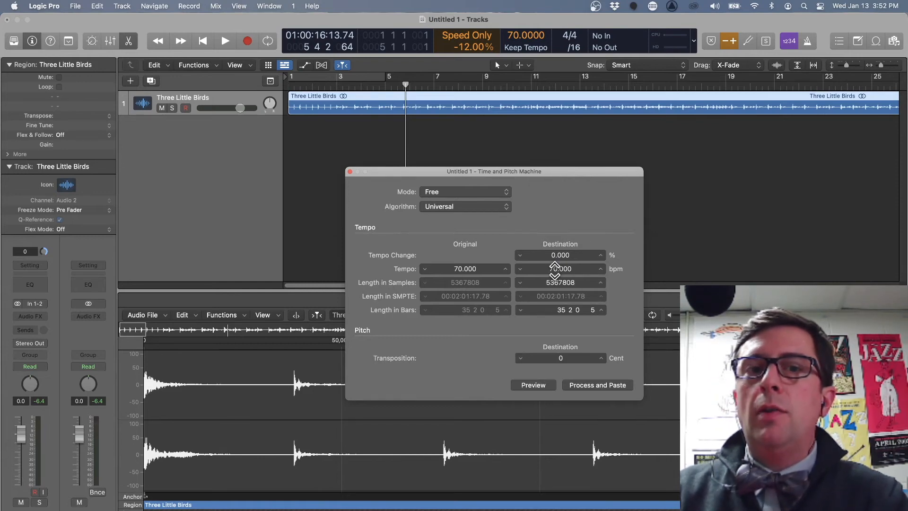
Set the Time and Pitch Machine's destination tempo to 60 bpm, and process and paste the result into the audio file
{"action": "left_click_drag", "start_coordinate": [554, 270], "coordinate": [568, 270]}
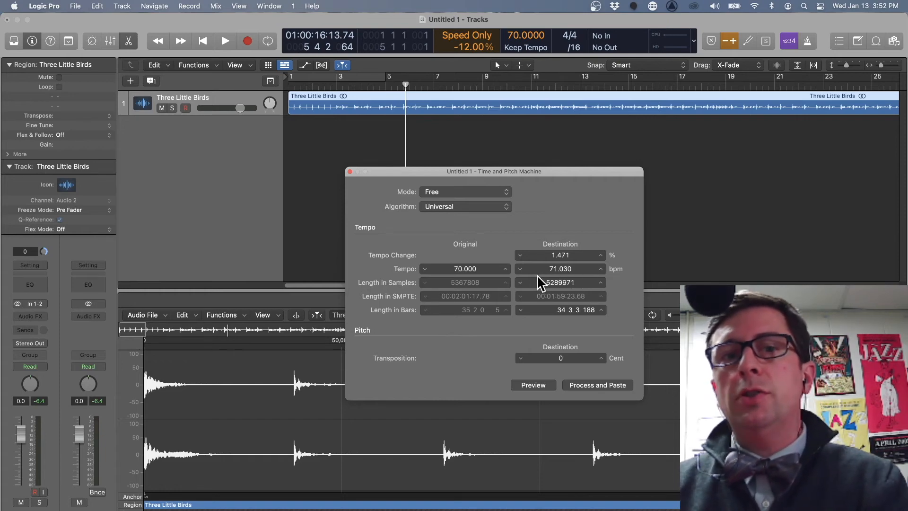
{"action": "double_click", "coordinate": [550, 267]}
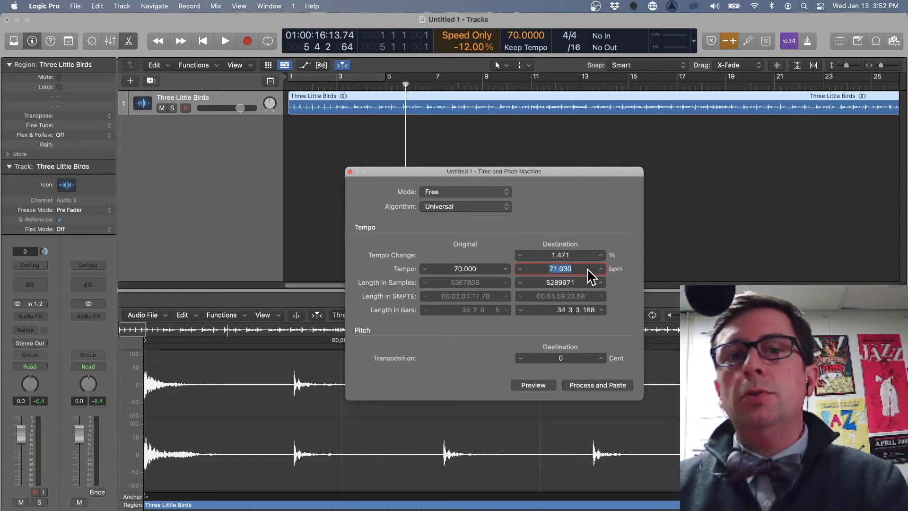
{"action": "type", "text": "65"}
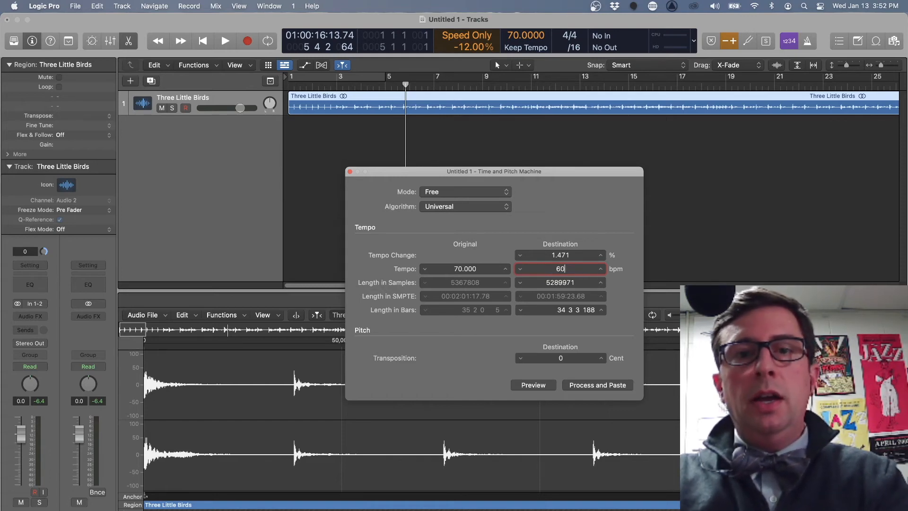
{"action": "key", "text": "Return"}
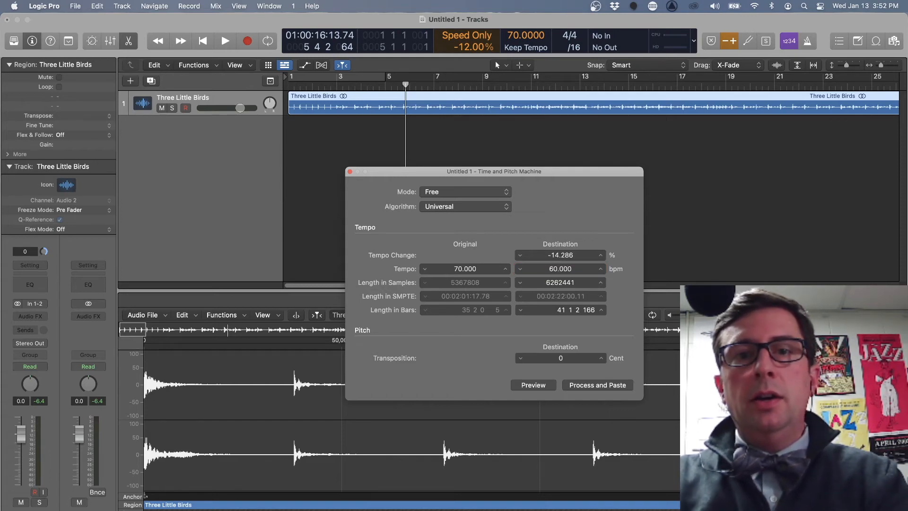
{"action": "left_click", "coordinate": [579, 381]}
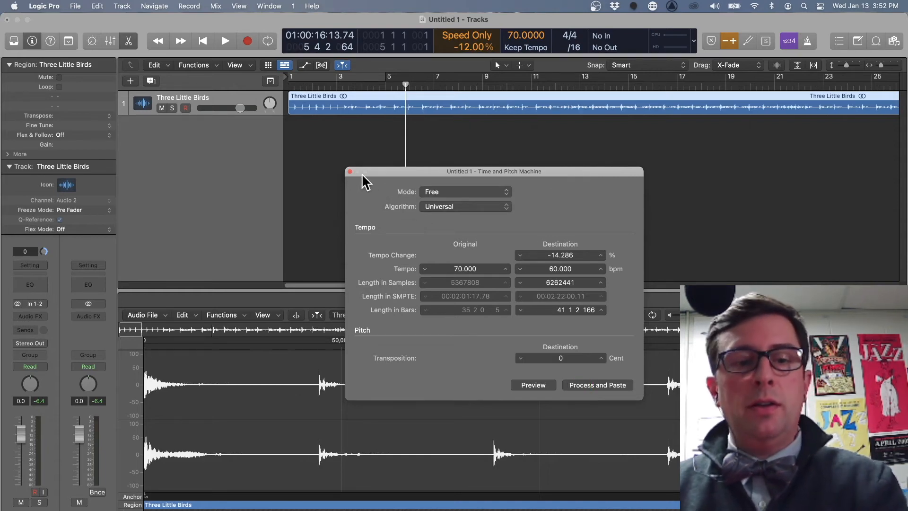
{"action": "key", "text": "Escape"}
Turn Varispeed off during playback and listen to passages of the processed Three Little Birds track
{"action": "key", "text": "space"}
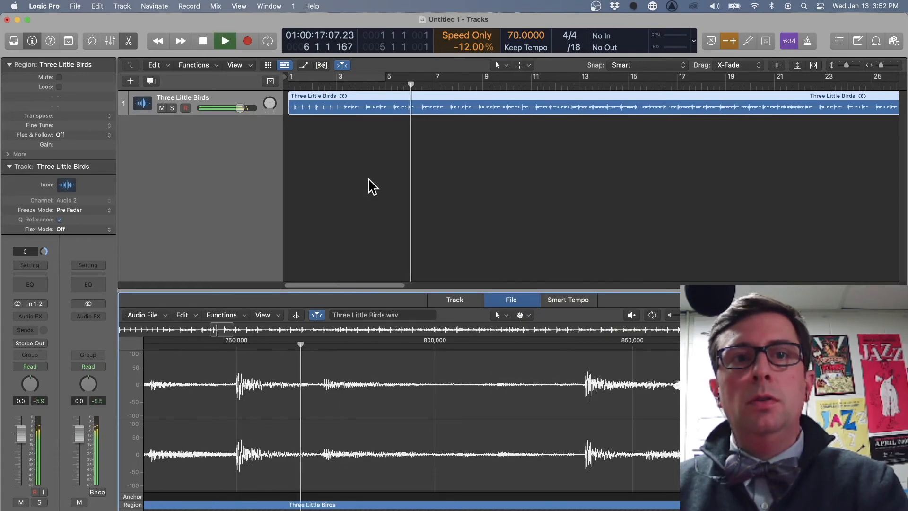
{"action": "left_click", "coordinate": [733, 40]}
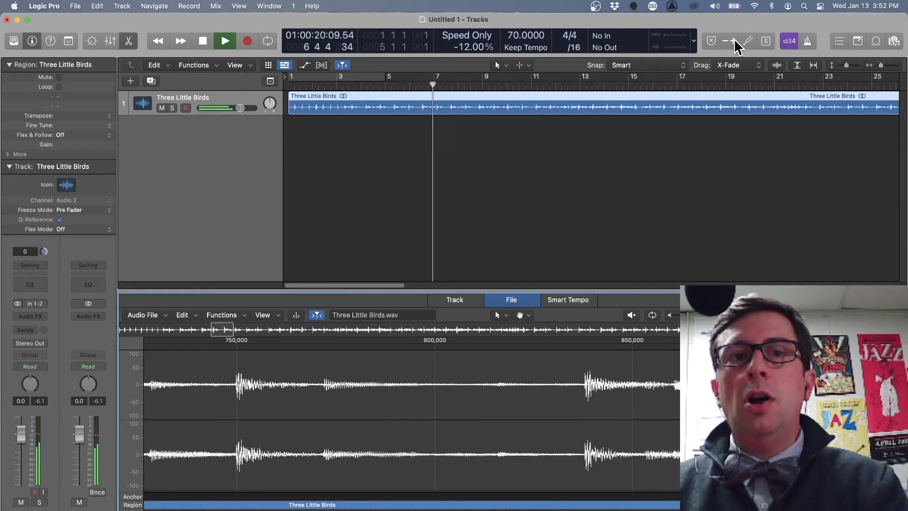
{"action": "key", "text": "space"}
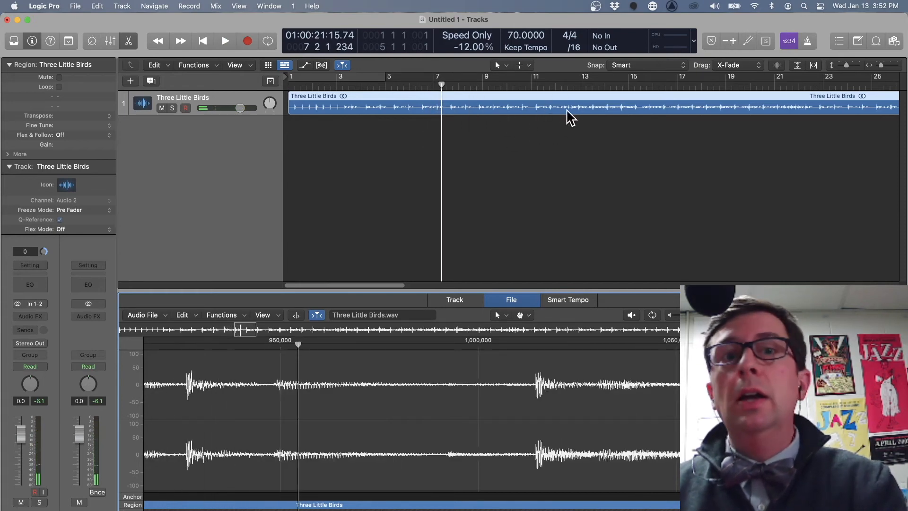
{"action": "key", "text": "space"}
{"action": "key", "text": "space"}
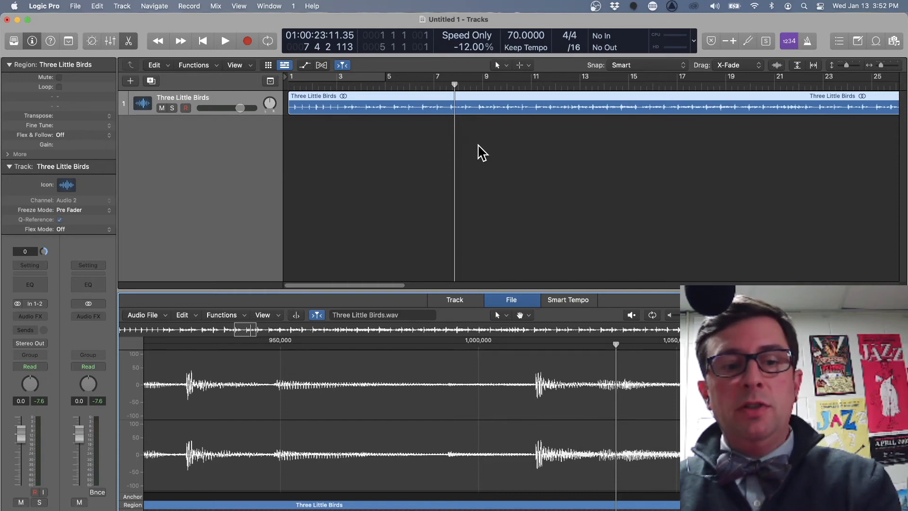
{"action": "key", "text": "space"}
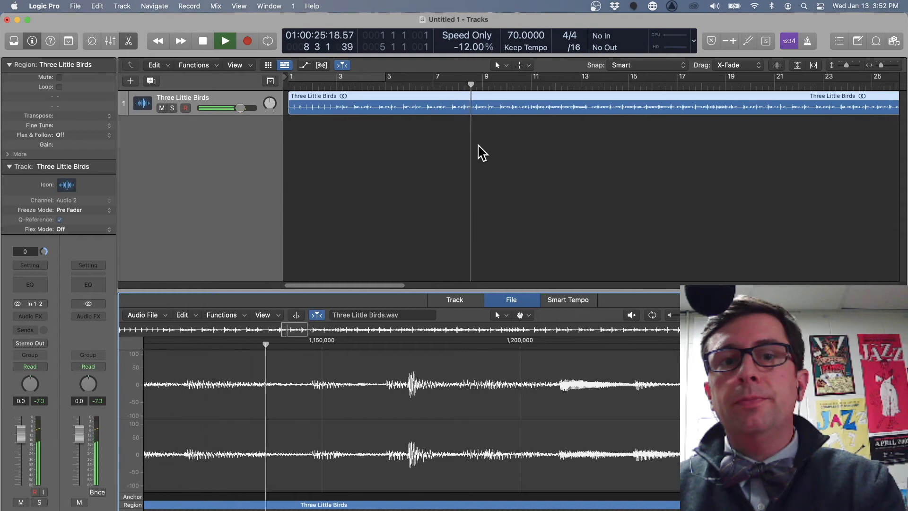
{"action": "key", "text": "space"}
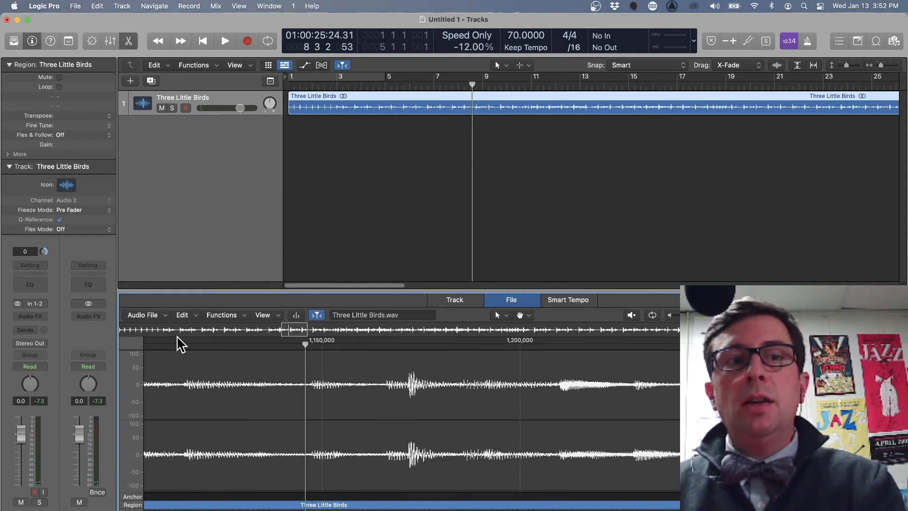
Review the tempo and pitch settings in the Time and Pitch Machine without processing the file again
{"action": "left_click", "coordinate": [229, 315]}
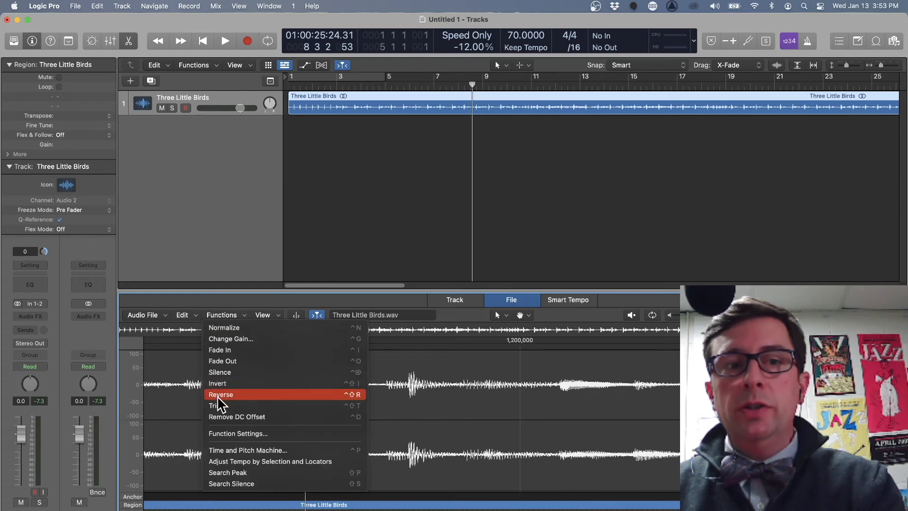
{"action": "left_click", "coordinate": [221, 448]}
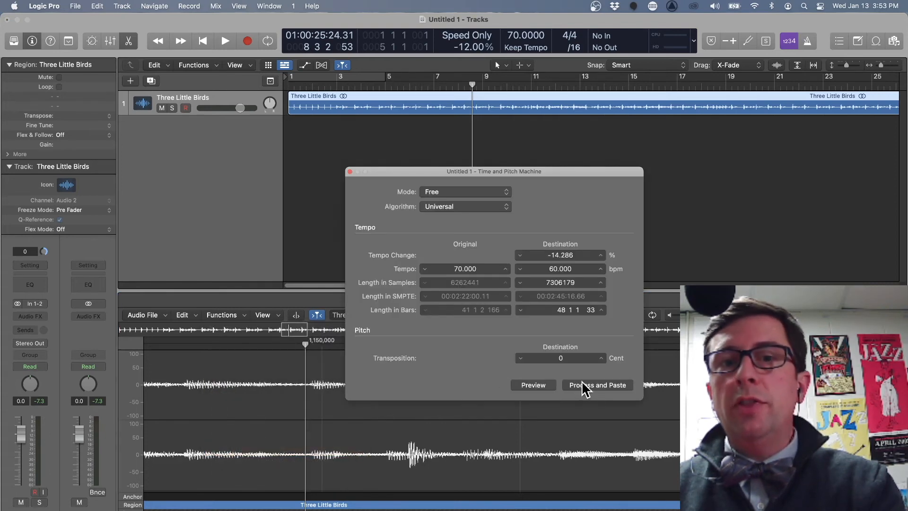
{"action": "left_click", "coordinate": [349, 171]}
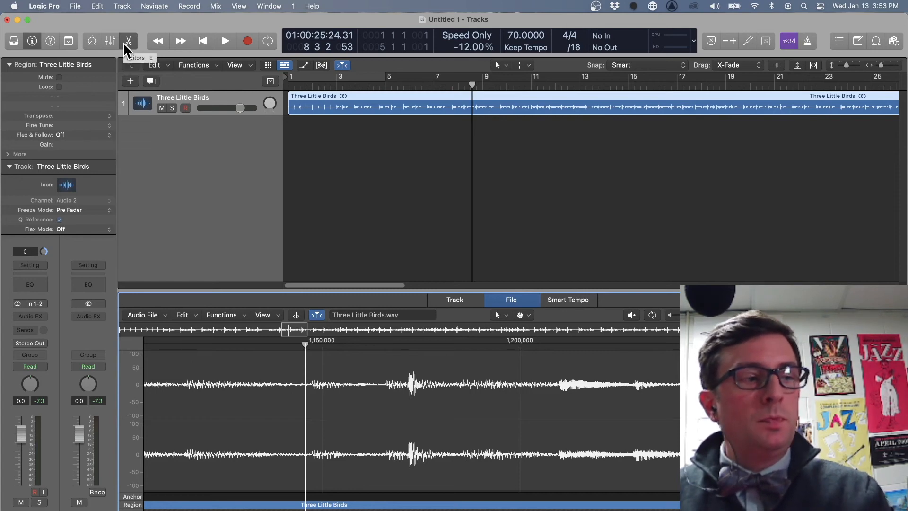
Switch to AudioTrimmer's online speed changer in Chrome and examine its tempo options from 0.5x to 2x
{"action": "key", "text": "super+m"}
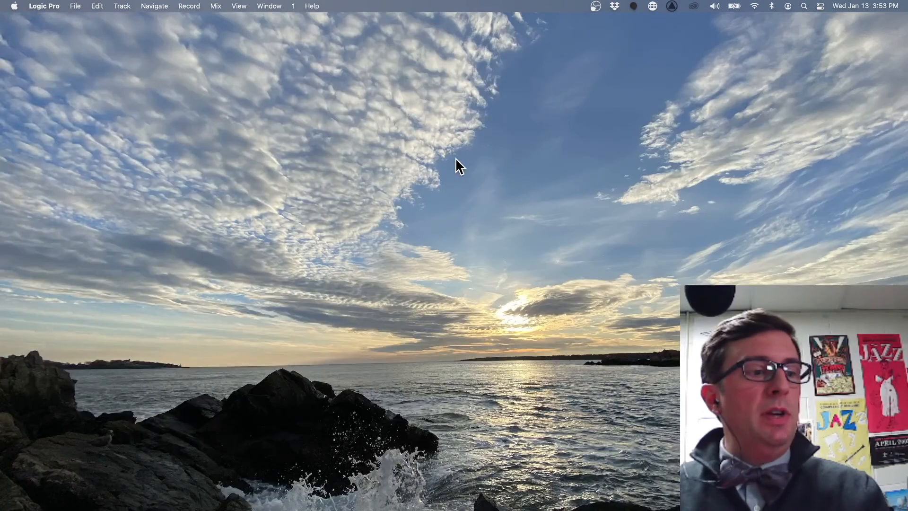
{"action": "key", "text": "super+Tab"}
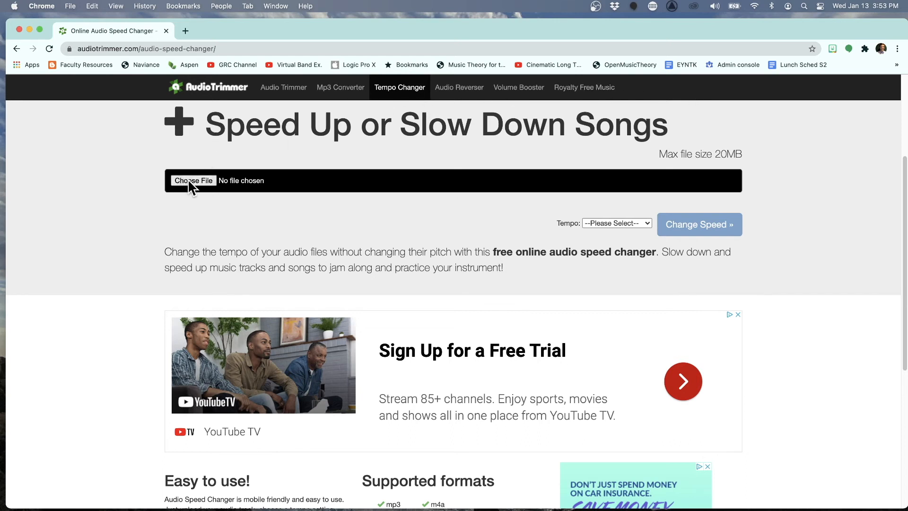
{"action": "left_click", "coordinate": [626, 225]}
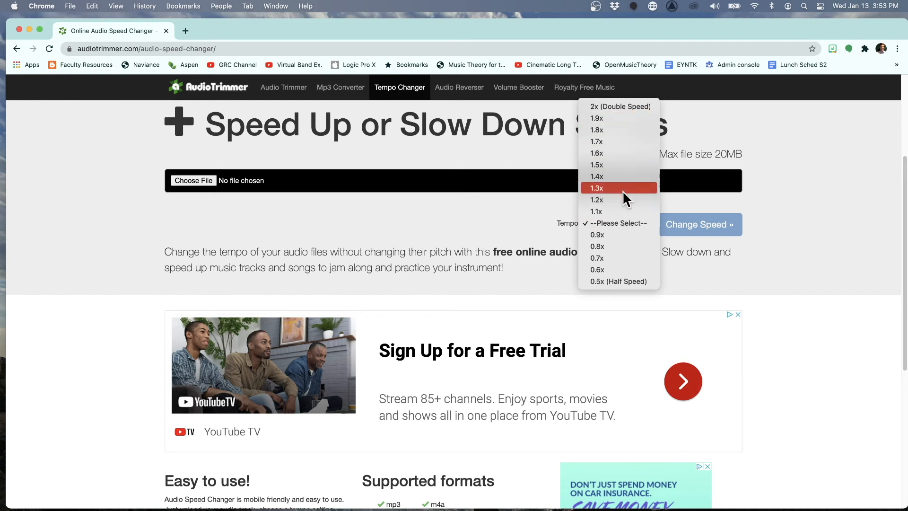
{"action": "left_click", "coordinate": [607, 223]}
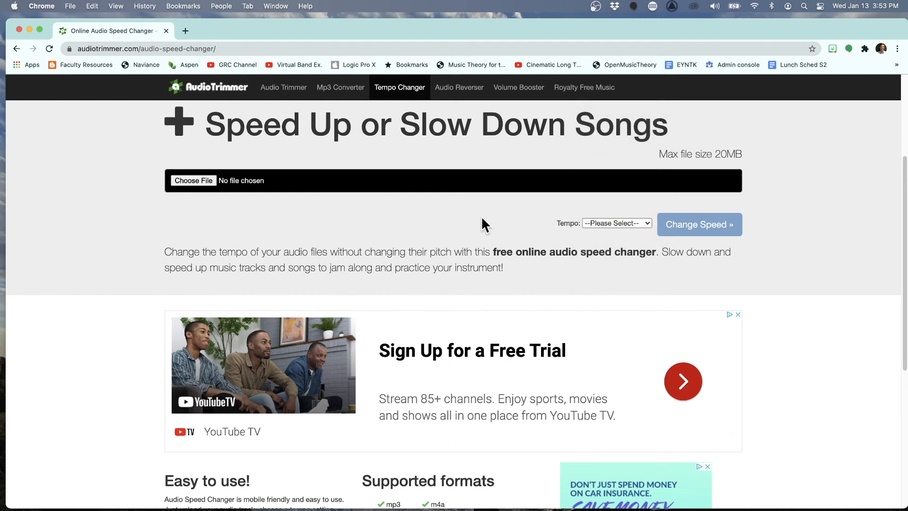